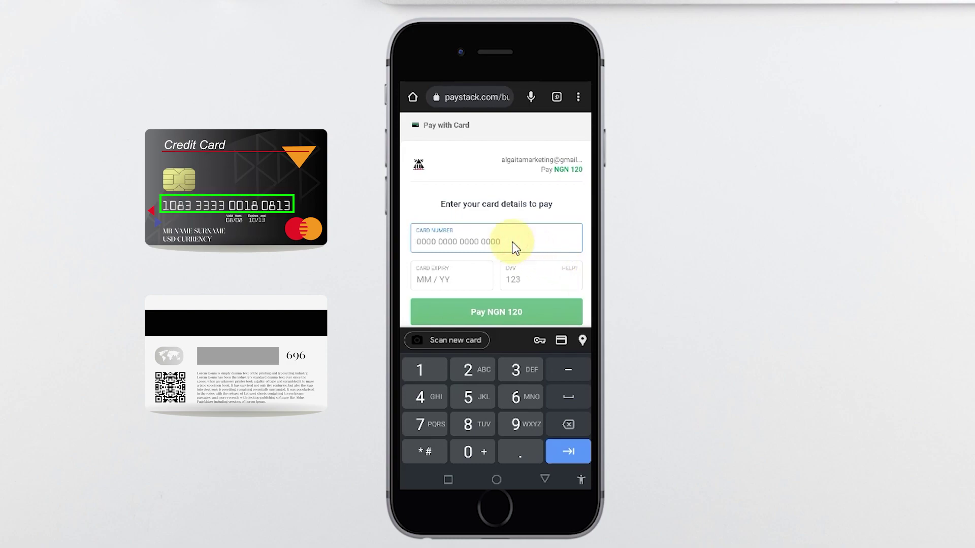
{"action": "left_click", "coordinate": [466, 275]}
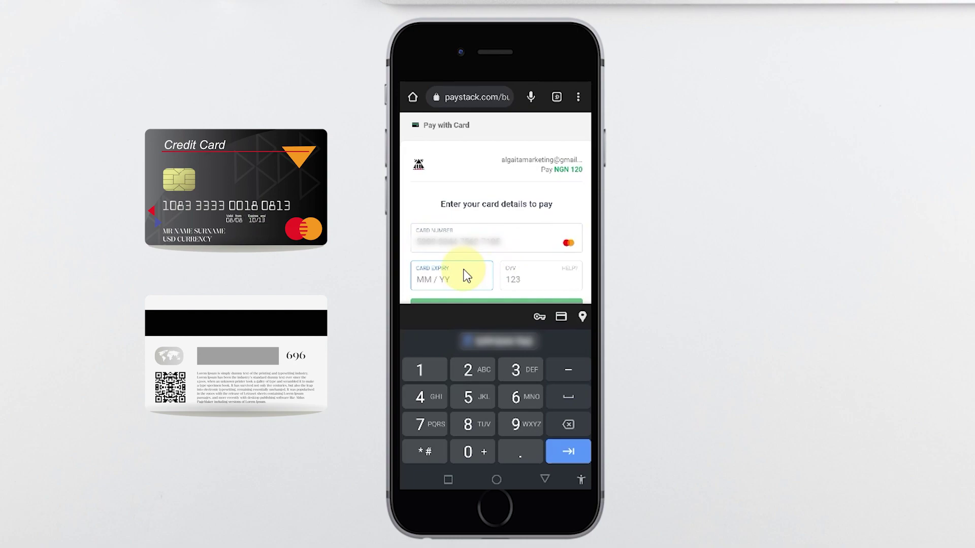
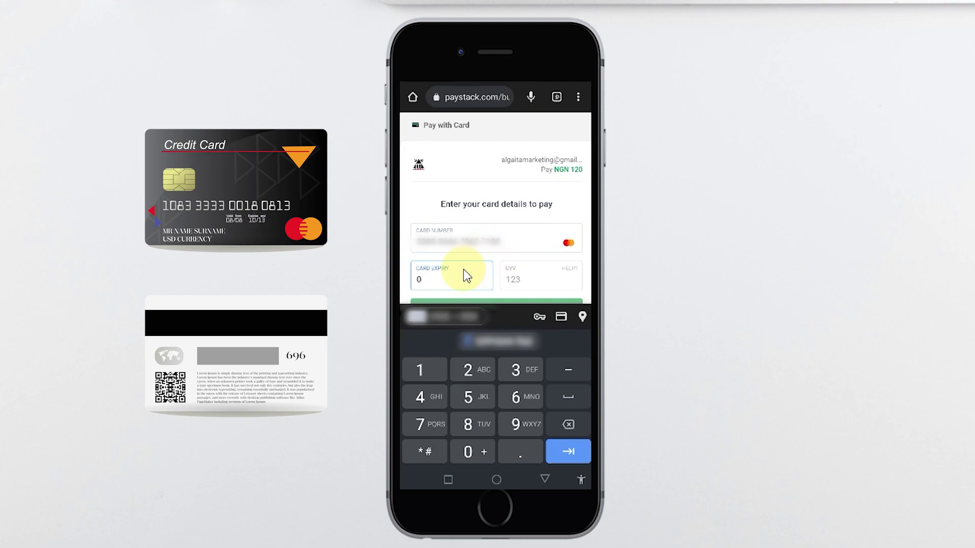
{"action": "left_click", "coordinate": [519, 278]}
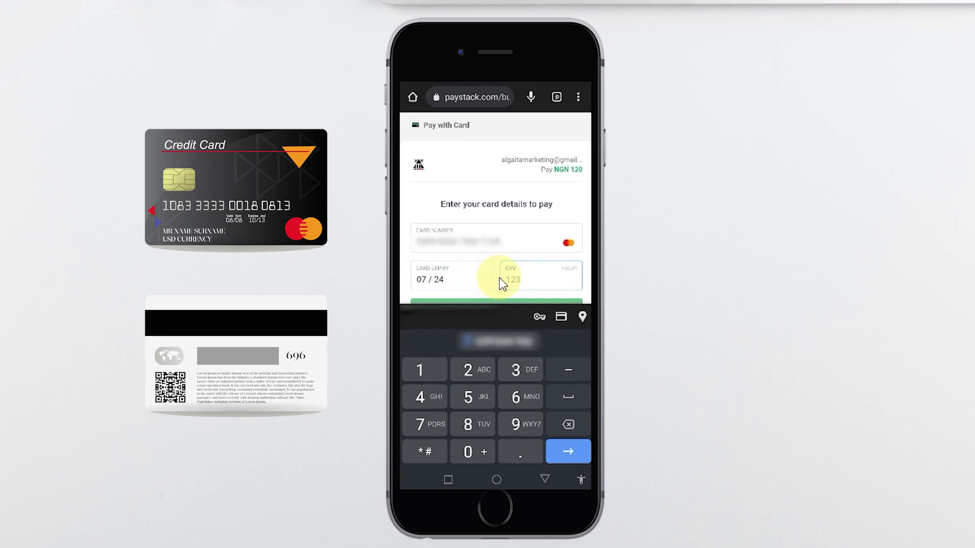
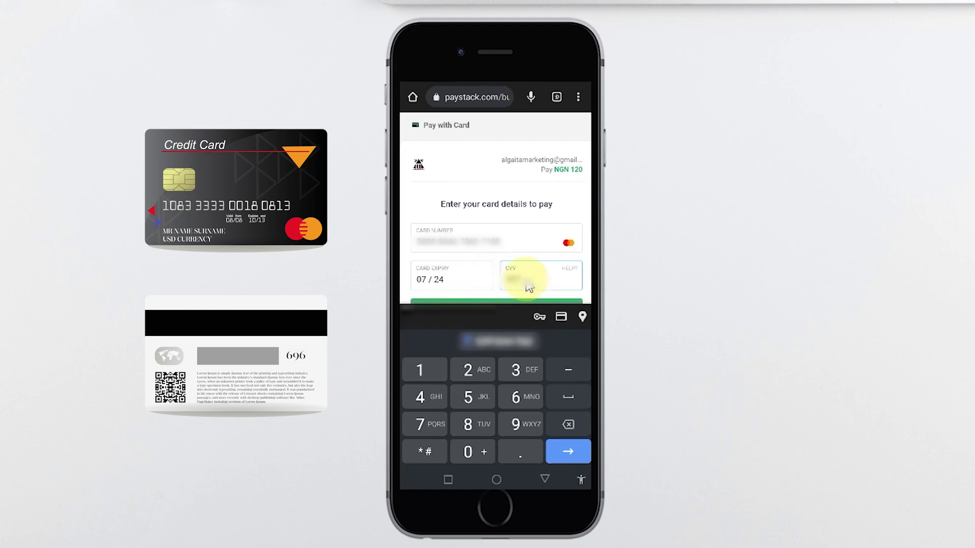
{"action": "scroll", "coordinate": [534, 283], "scroll_direction": "down", "scroll_amount": 3}
{"action": "left_click", "coordinate": [508, 216]}
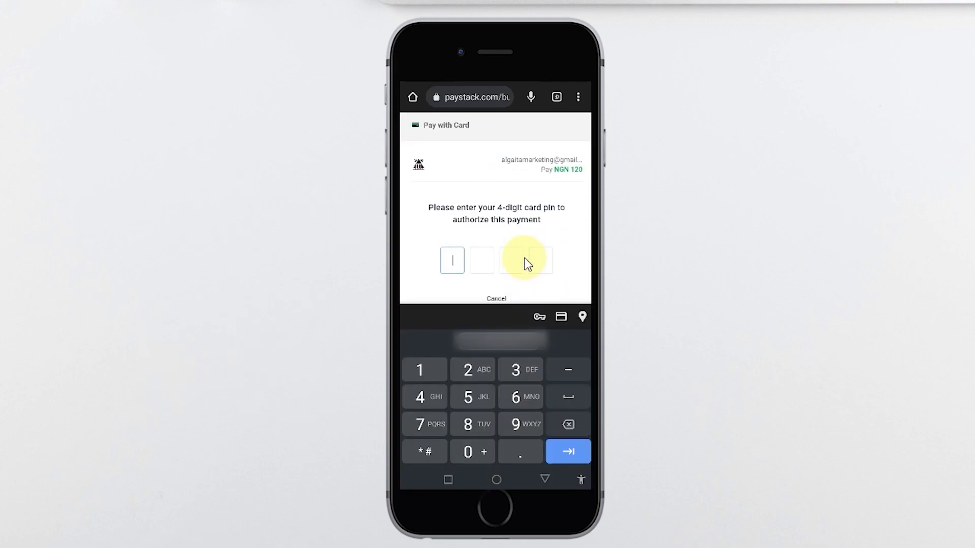
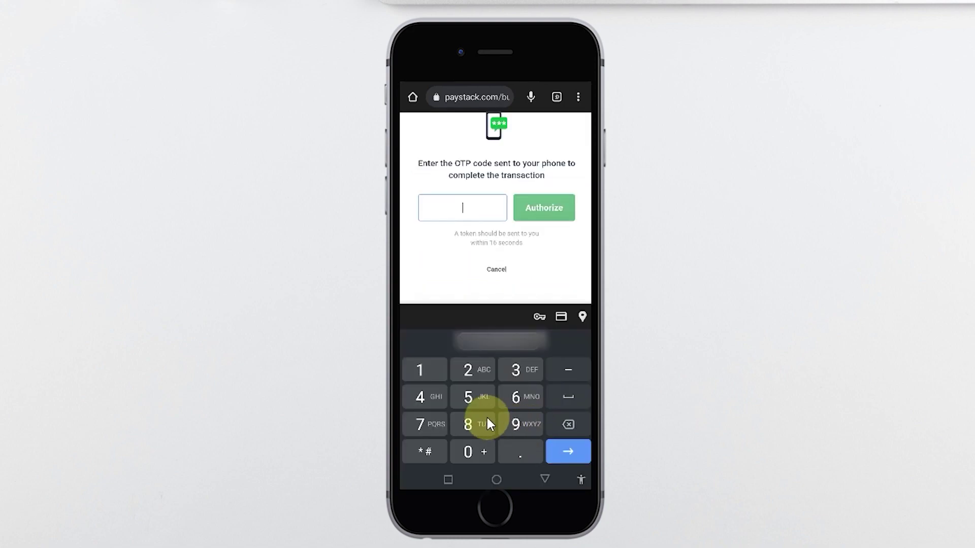
{"action": "left_click", "coordinate": [511, 401]}
{"action": "left_click", "coordinate": [478, 373]}
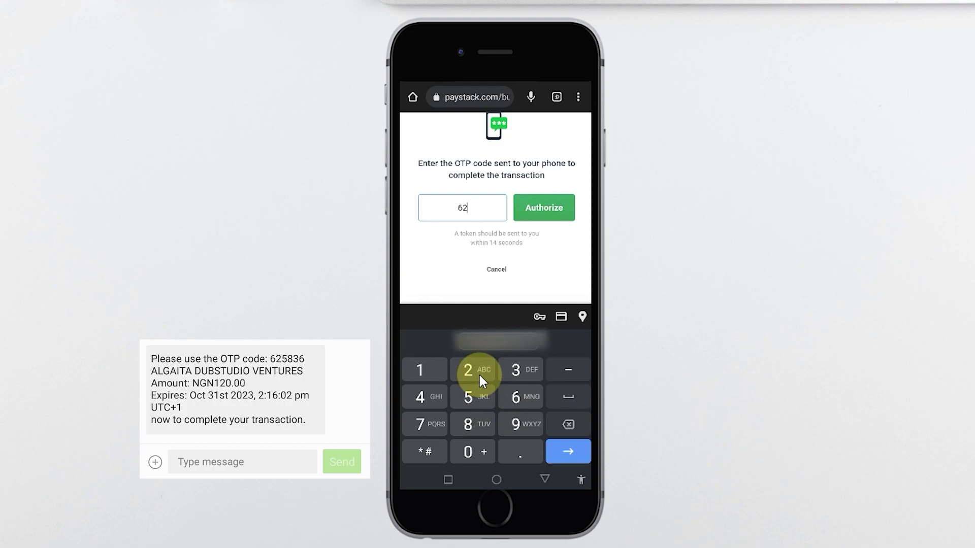
{"action": "left_click", "coordinate": [472, 397]}
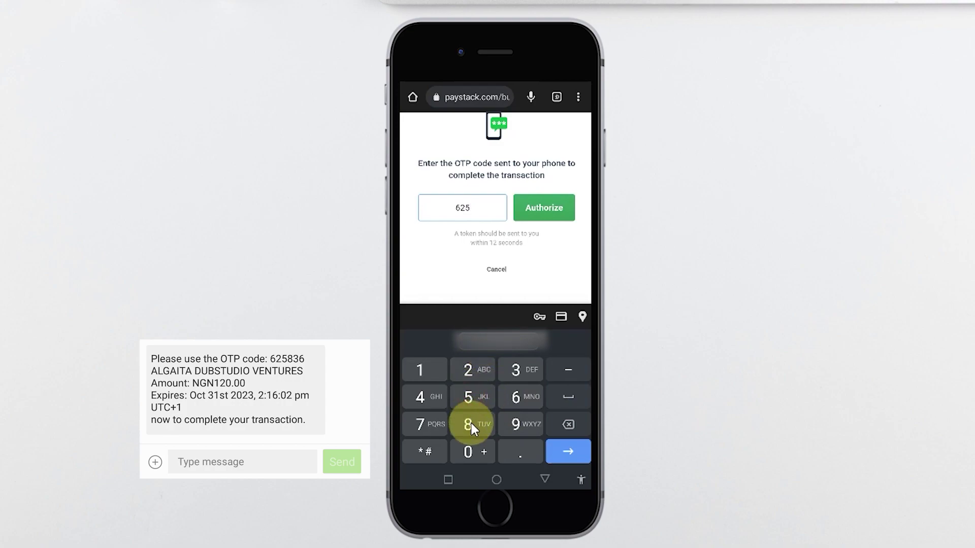
{"action": "left_click", "coordinate": [472, 423]}
{"action": "left_click", "coordinate": [516, 365]}
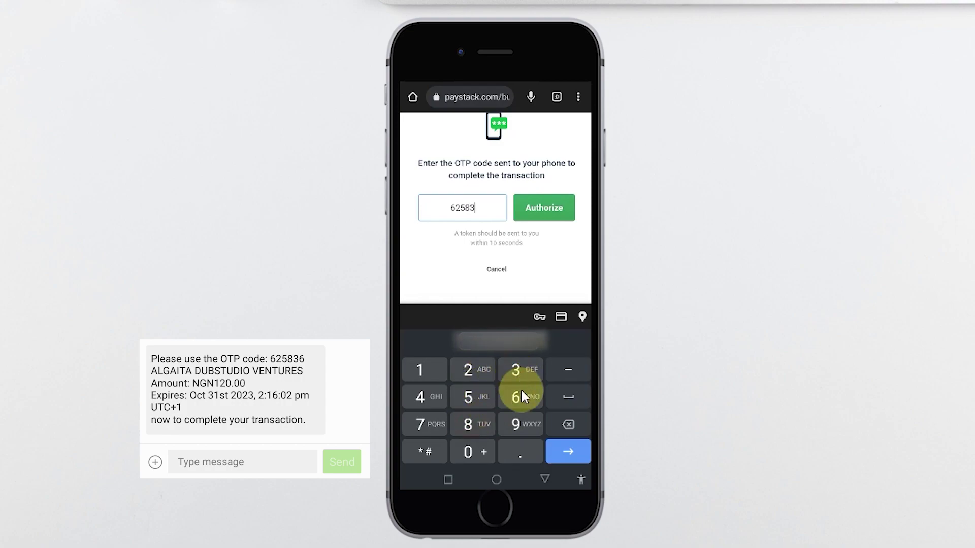
{"action": "left_click", "coordinate": [523, 394]}
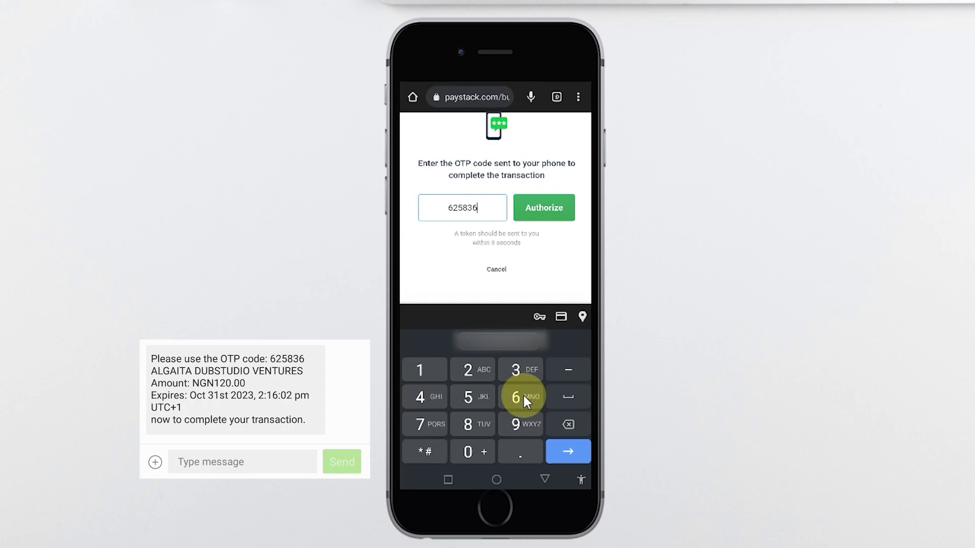
{"action": "left_click", "coordinate": [537, 209]}
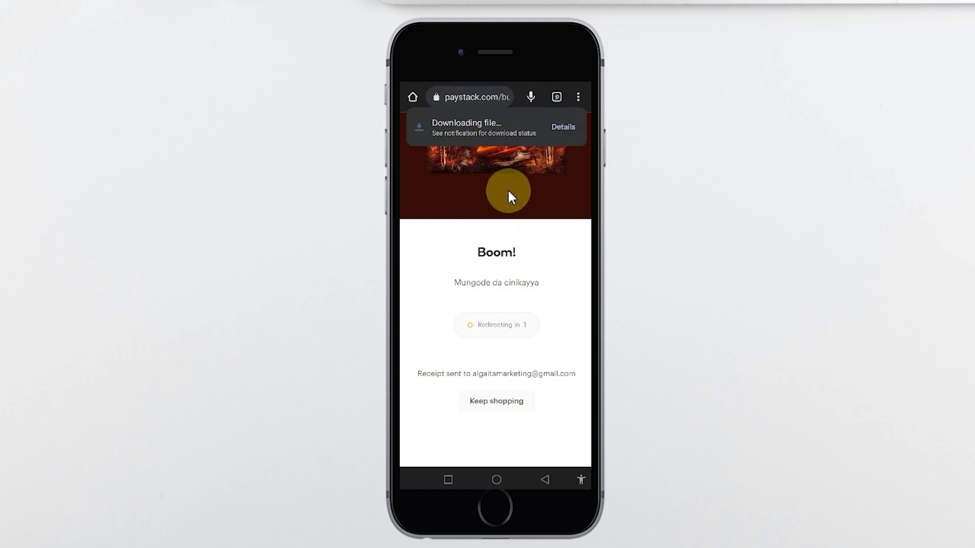
Check the purchased file's download progress from the success page
{"action": "left_click", "coordinate": [556, 127]}
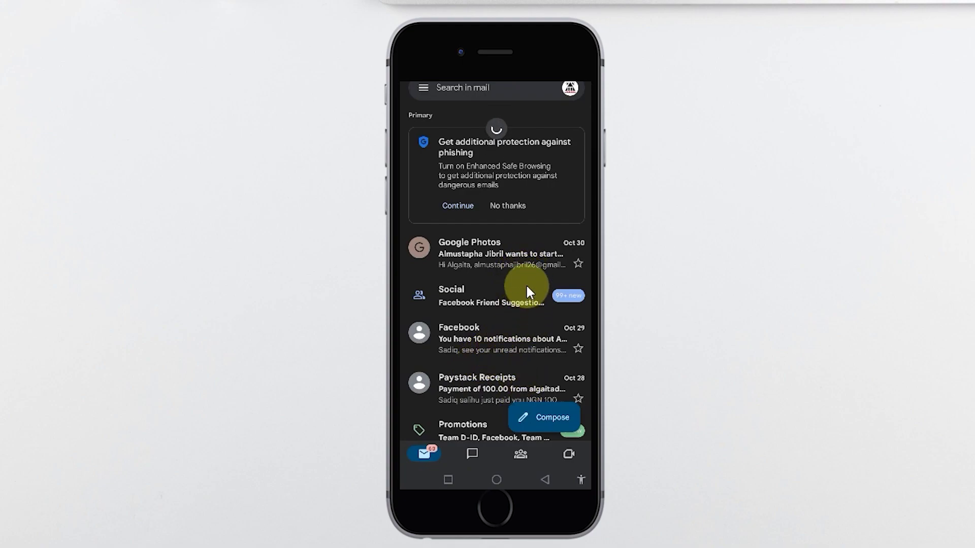
Open the Paystack receipt in the Spam folder and report it as not spam
{"action": "left_click", "coordinate": [423, 87]}
{"action": "scroll", "coordinate": [467, 321], "scroll_direction": "down", "scroll_amount": 2}
{"action": "scroll", "coordinate": [468, 321], "scroll_direction": "down", "scroll_amount": 1}
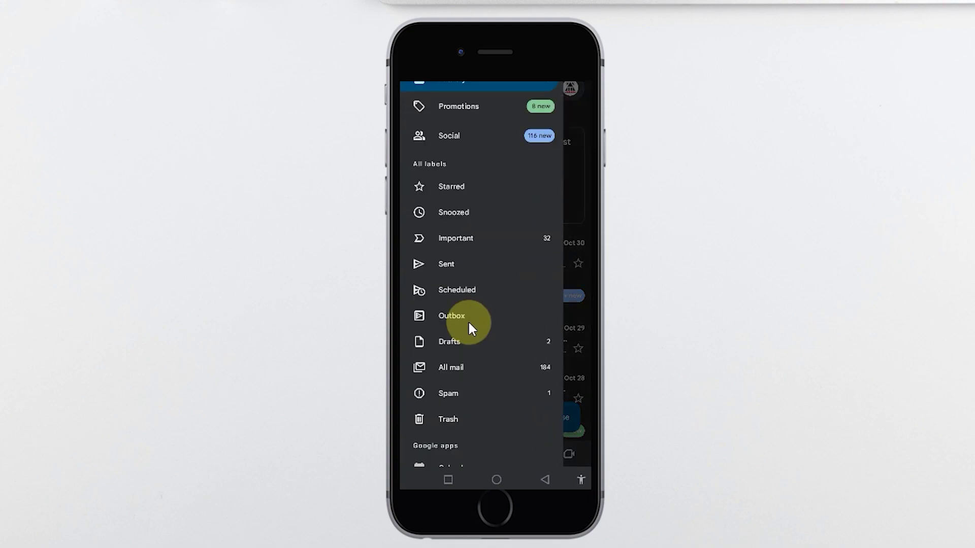
{"action": "left_click", "coordinate": [444, 395]}
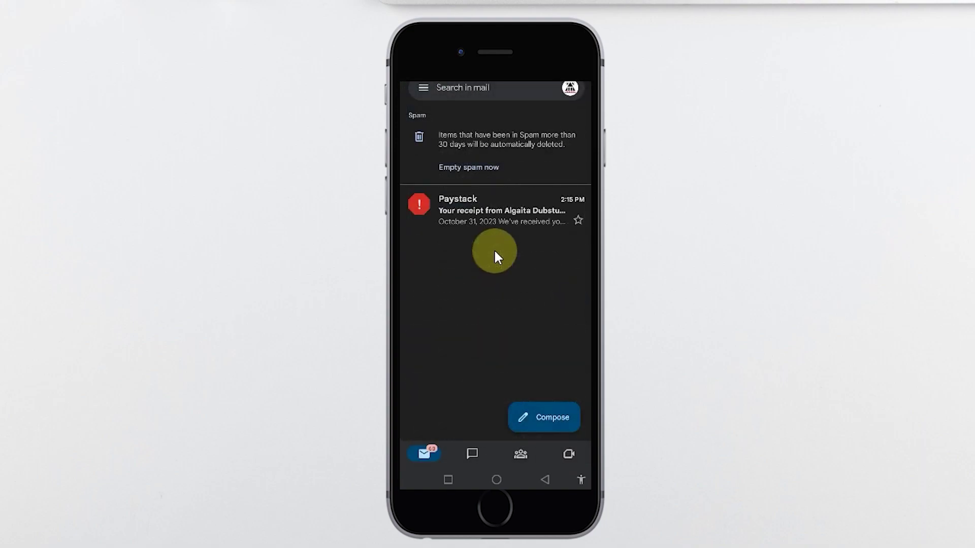
{"action": "left_click", "coordinate": [489, 206]}
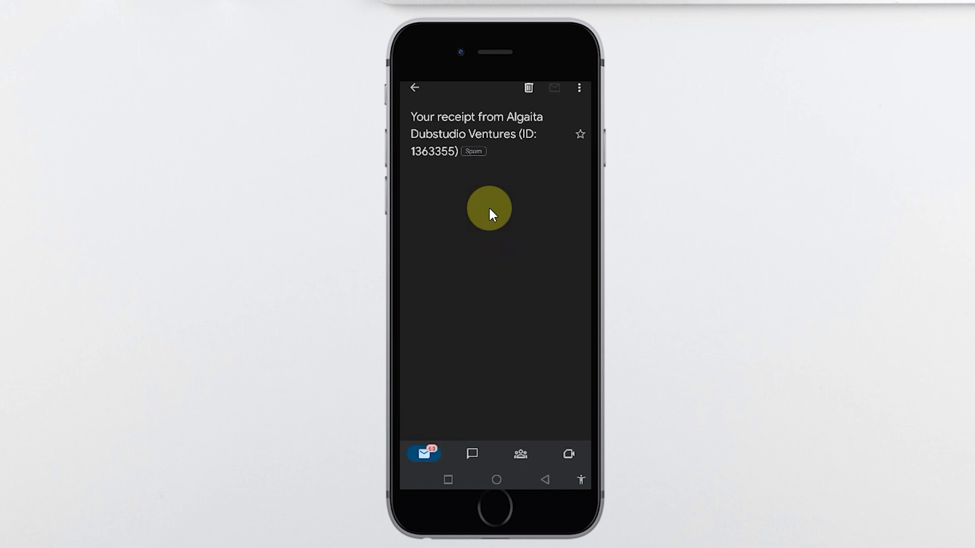
{"action": "left_click", "coordinate": [579, 87]}
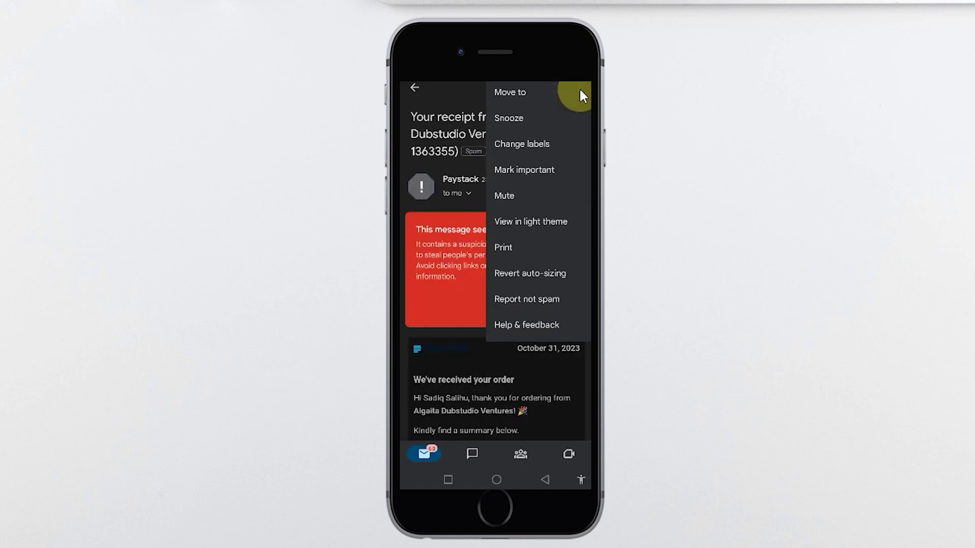
{"action": "left_click", "coordinate": [529, 297]}
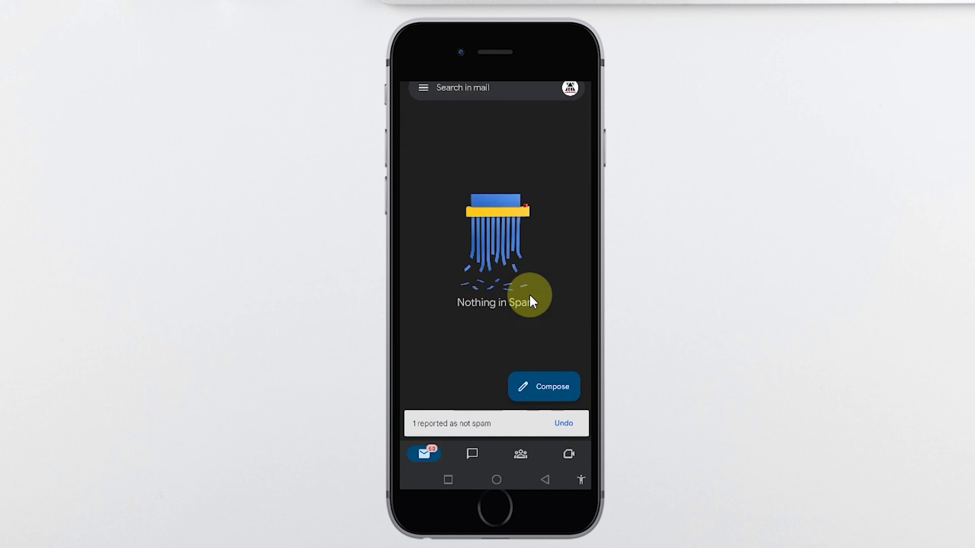
{"action": "left_click", "coordinate": [421, 86]}
{"action": "scroll", "coordinate": [424, 219], "scroll_direction": "up", "scroll_amount": 5}
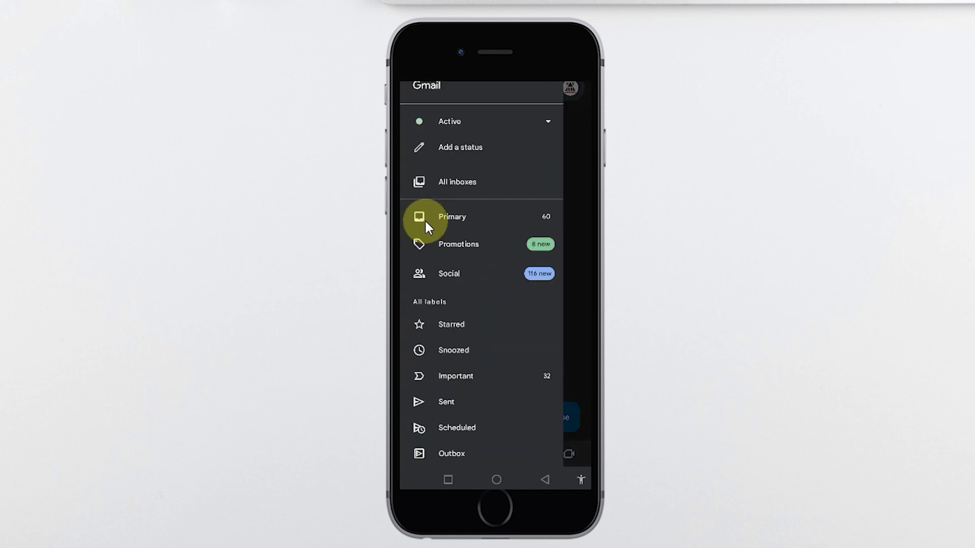
Open the Paystack receipt email from the Primary inbox
{"action": "left_click", "coordinate": [448, 218]}
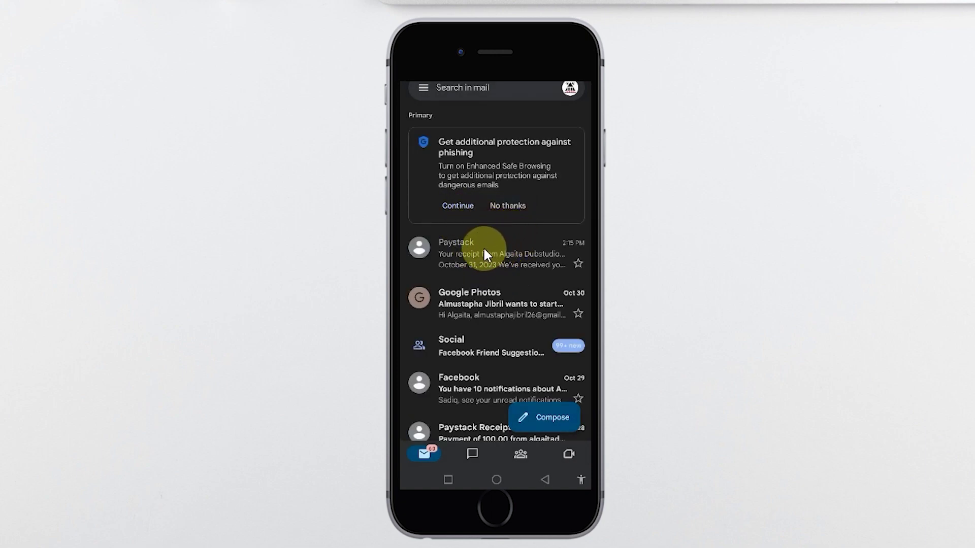
{"action": "left_click", "coordinate": [492, 249]}
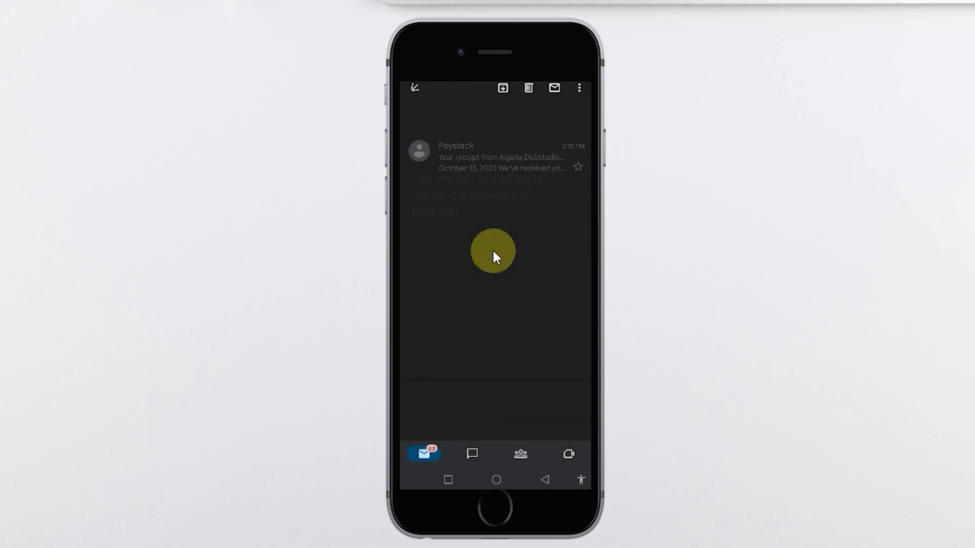
{"action": "scroll", "coordinate": [519, 200], "scroll_direction": "down", "scroll_amount": 5}
{"action": "scroll", "coordinate": [519, 200], "scroll_direction": "down", "scroll_amount": 3}
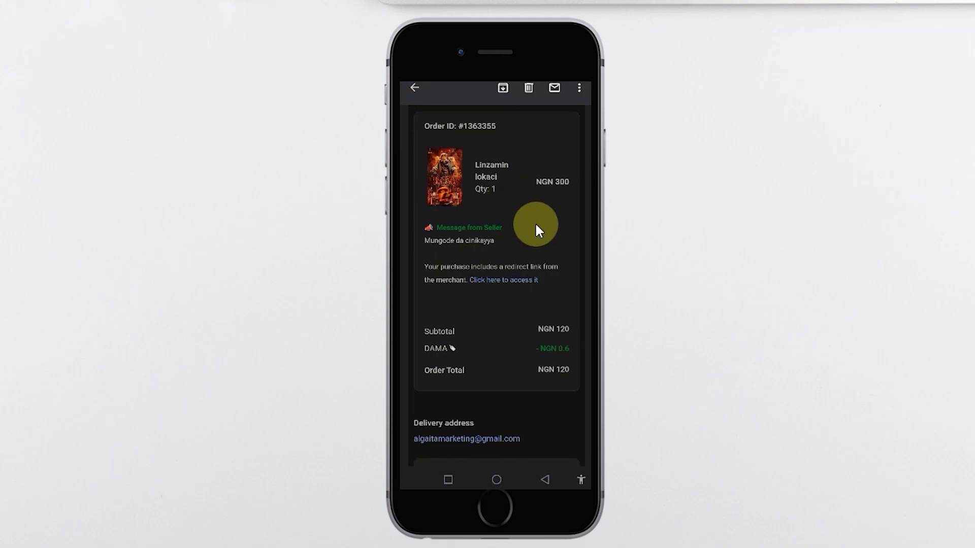
Follow the receipt's redirect link to the purchase
{"action": "left_click", "coordinate": [510, 279]}
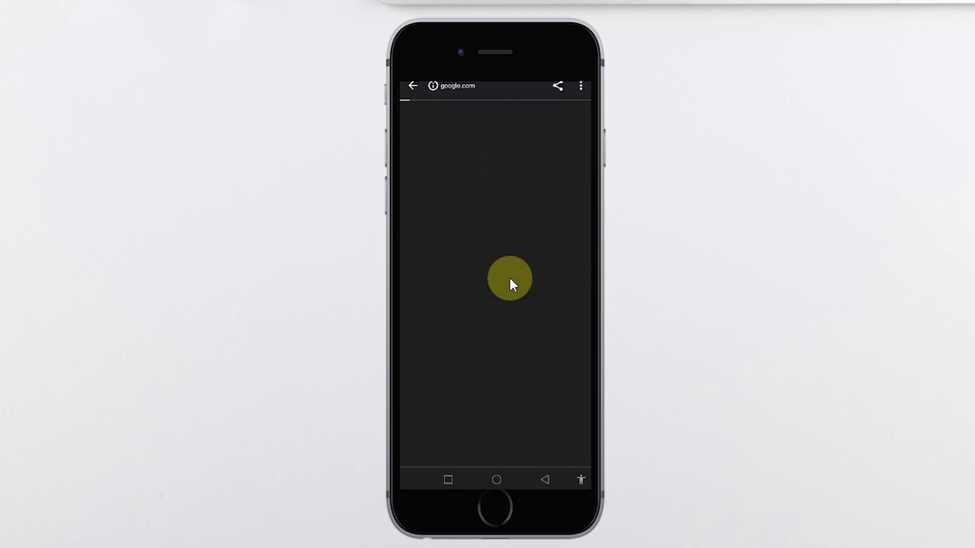